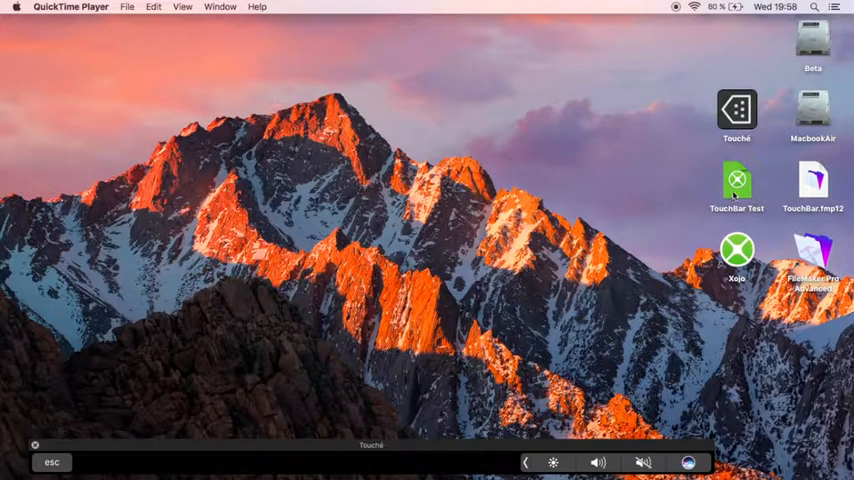
- Launch the TouchBar Test project from the desktop so Xojo loads it
{"action": "left_click", "coordinate": [737, 185]}
{"action": "double_click", "coordinate": [736, 185]}
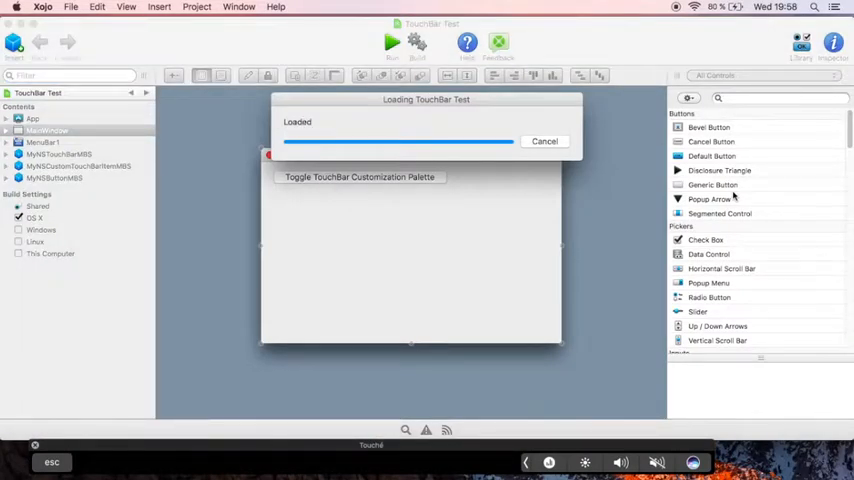
- Run the TouchBar Test project as a debug build from the Xojo toolbar
{"action": "left_click", "coordinate": [392, 42]}
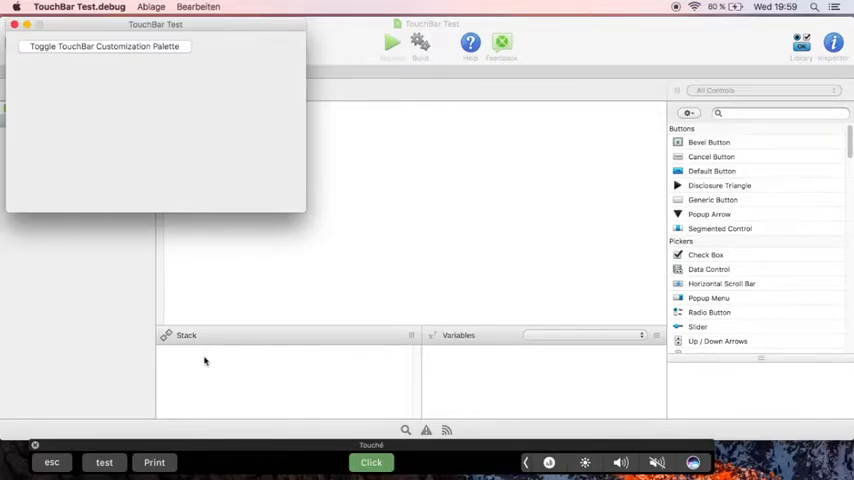
- Trigger the test and Print Touch Bar items and dismiss each 'clicked' alert
{"action": "left_click", "coordinate": [110, 462]}
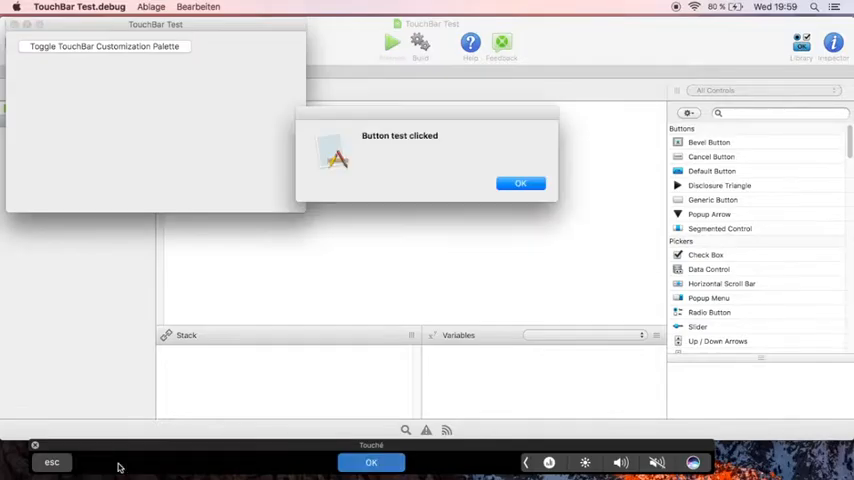
{"action": "left_click", "coordinate": [523, 184]}
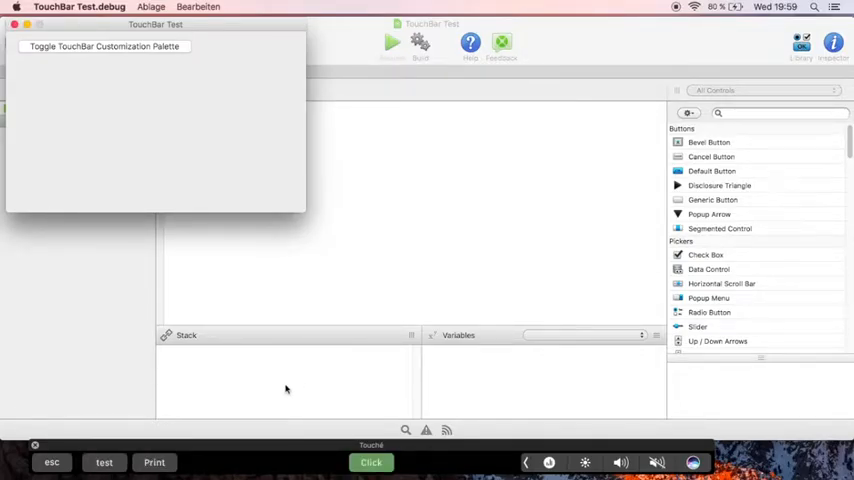
{"action": "left_click", "coordinate": [154, 462]}
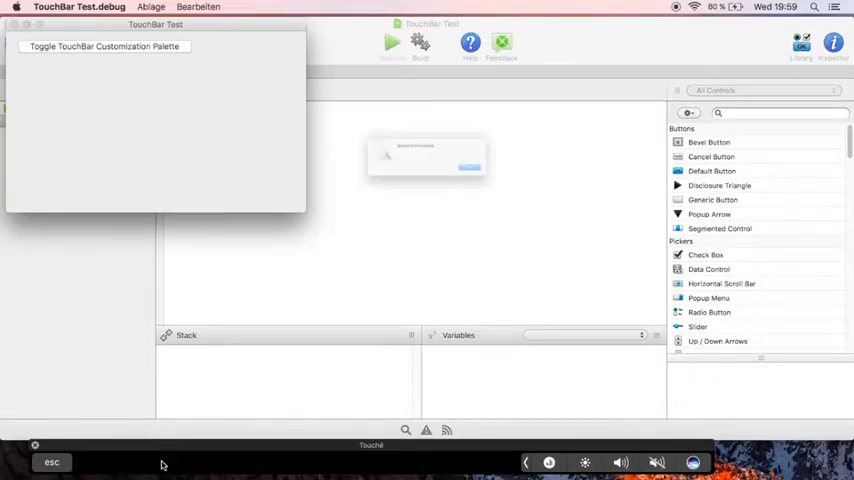
{"action": "left_click", "coordinate": [520, 183]}
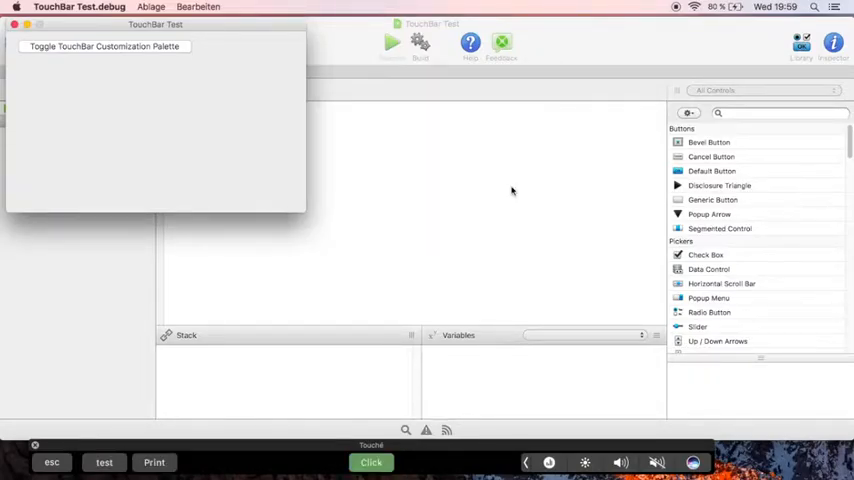
- Trigger the Click item twice, dismissing its 'Button Click clicked' alert each time
{"action": "left_click", "coordinate": [377, 463]}
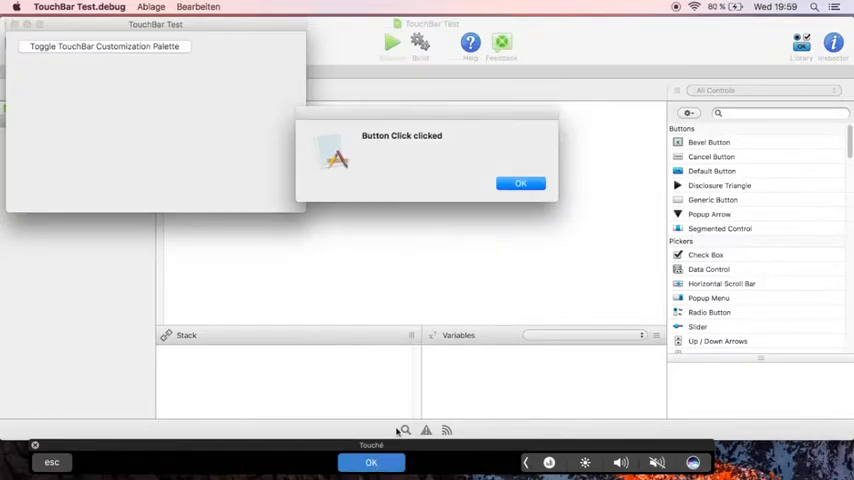
{"action": "left_click", "coordinate": [520, 183]}
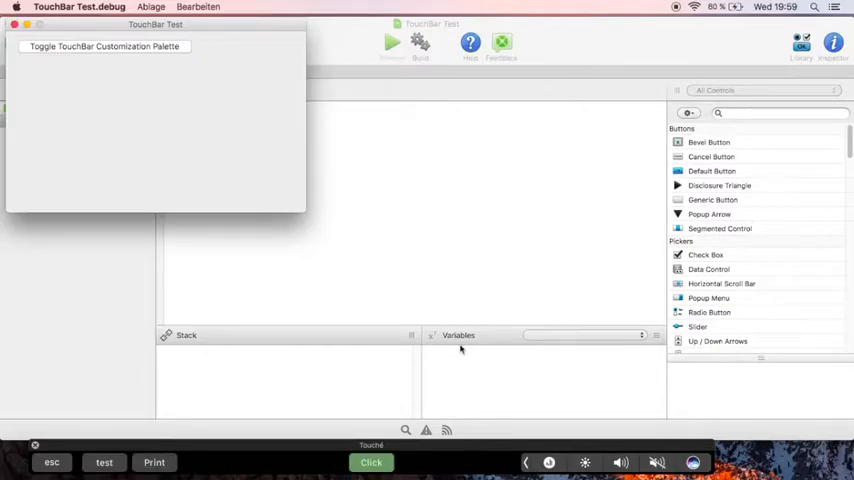
{"action": "left_click", "coordinate": [378, 463]}
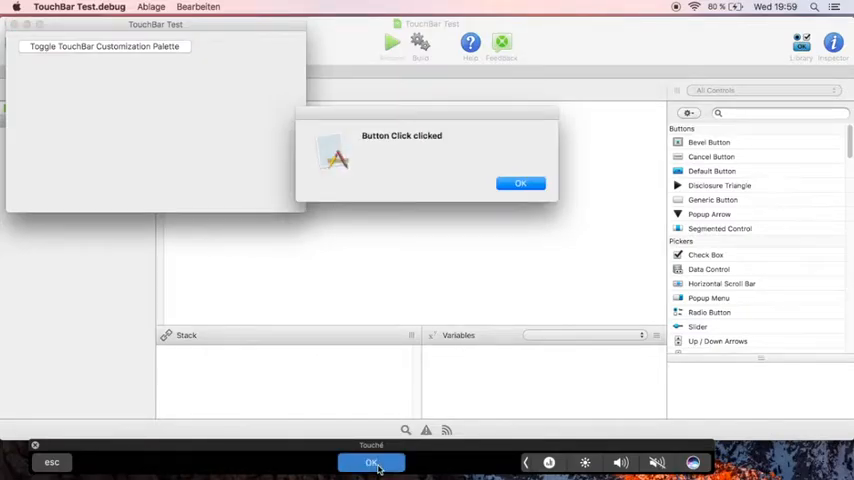
{"action": "left_click", "coordinate": [378, 464]}
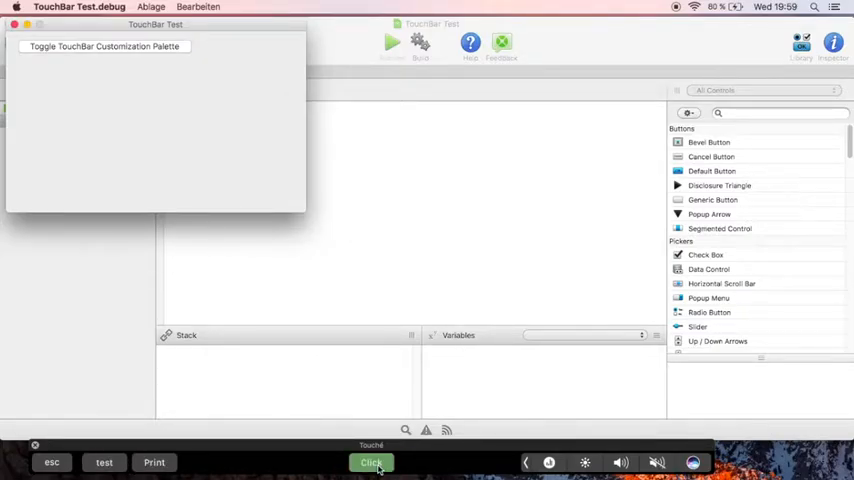
- Quit the TouchBar Test.debug app from its application menu
{"action": "left_click", "coordinate": [80, 6]}
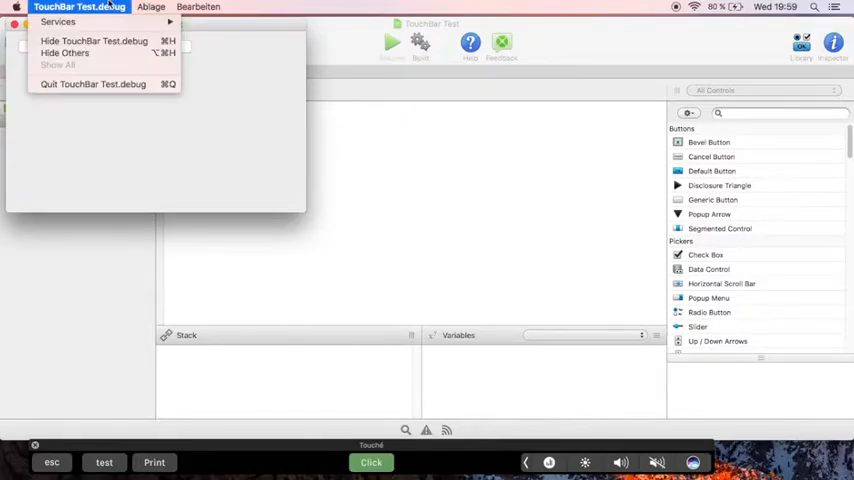
{"action": "left_click", "coordinate": [101, 86]}
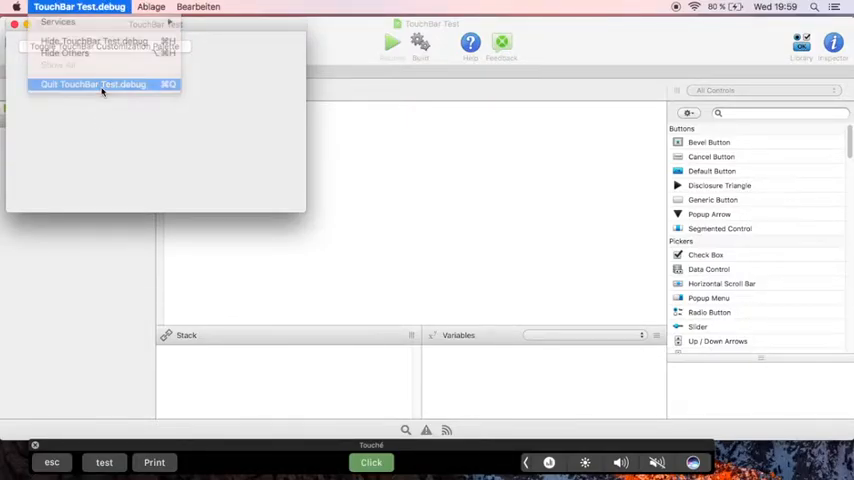
- Stop debugging and show MainWindow's Open event handler calling BuildWindowTouchBar
{"action": "left_click", "coordinate": [193, 90]}
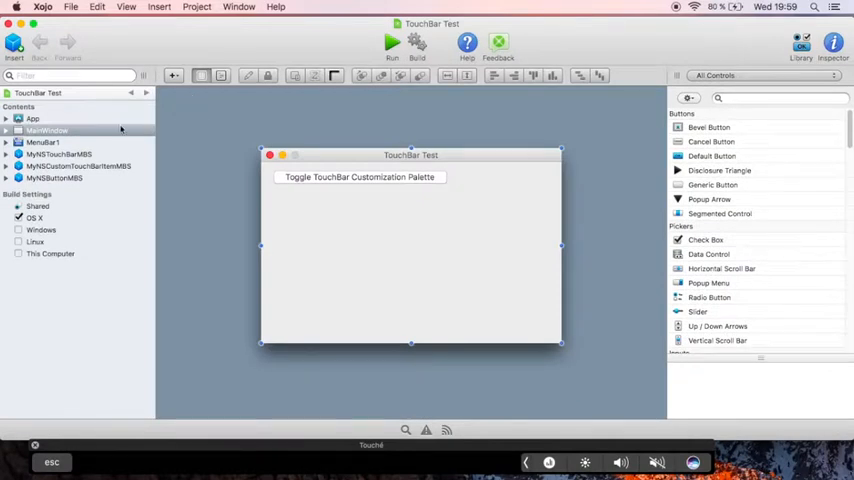
{"action": "left_click", "coordinate": [6, 130]}
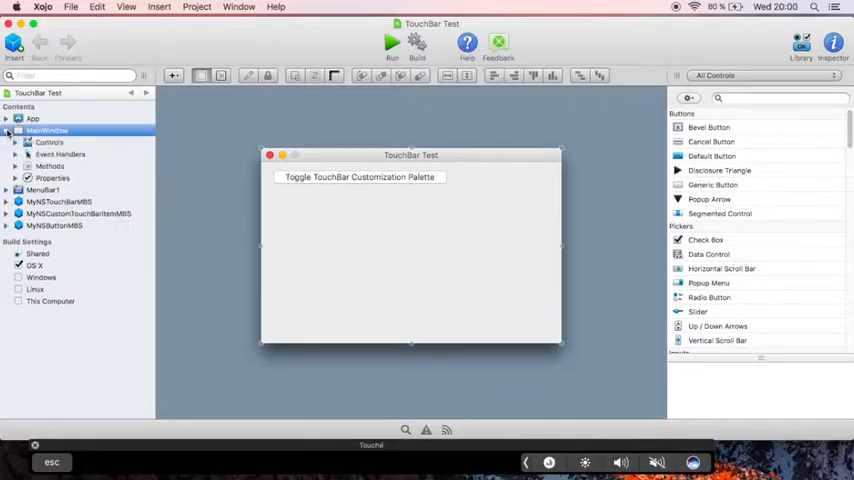
{"action": "left_click", "coordinate": [28, 154]}
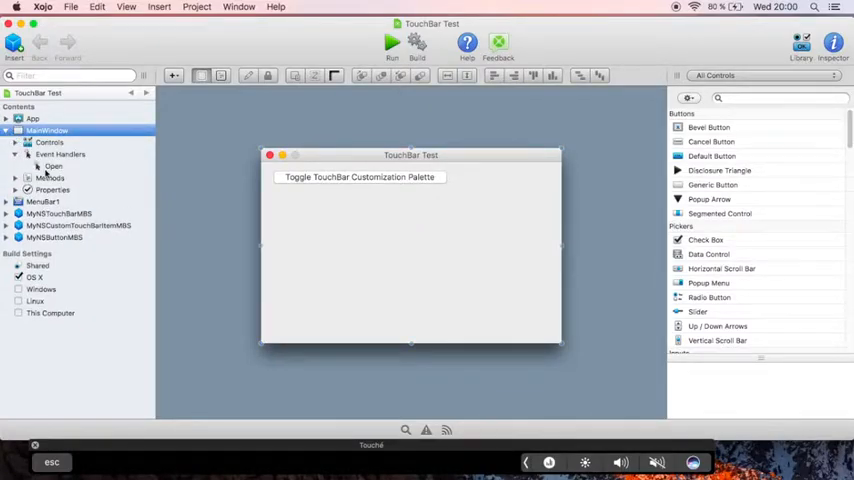
{"action": "left_click", "coordinate": [50, 166]}
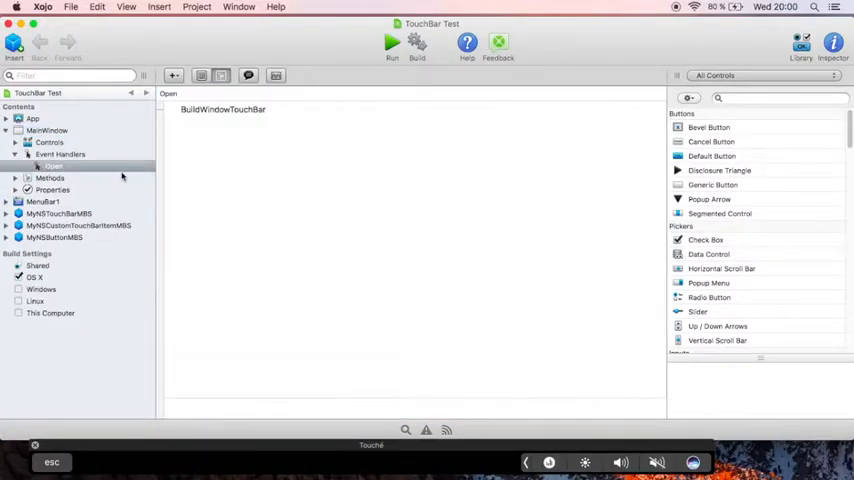
{"action": "left_click", "coordinate": [205, 109]}
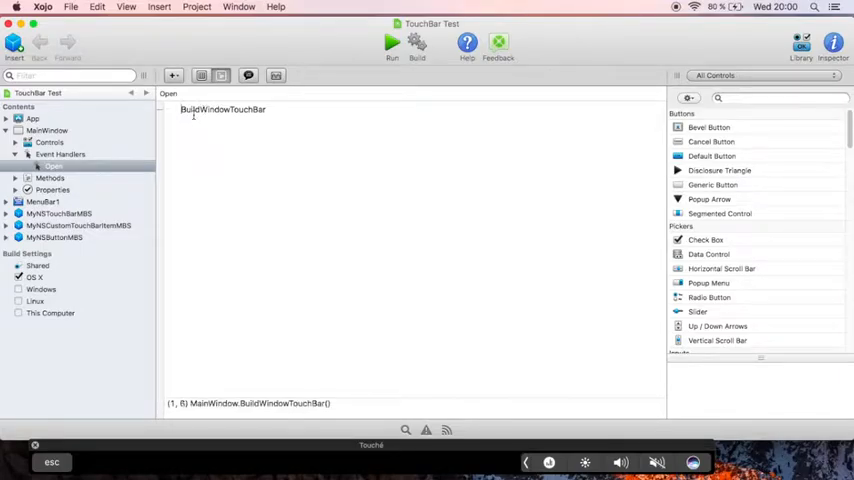
- Reveal the App object's event handlers in the navigator
{"action": "left_click", "coordinate": [6, 119]}
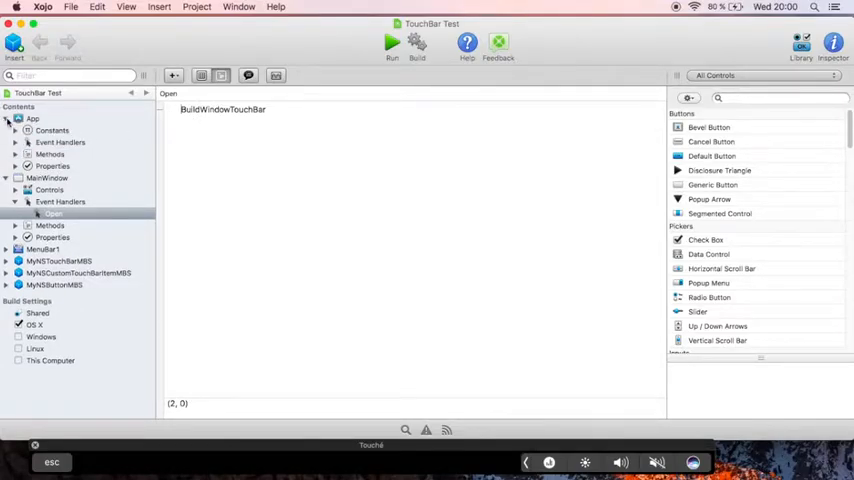
{"action": "left_click", "coordinate": [28, 142]}
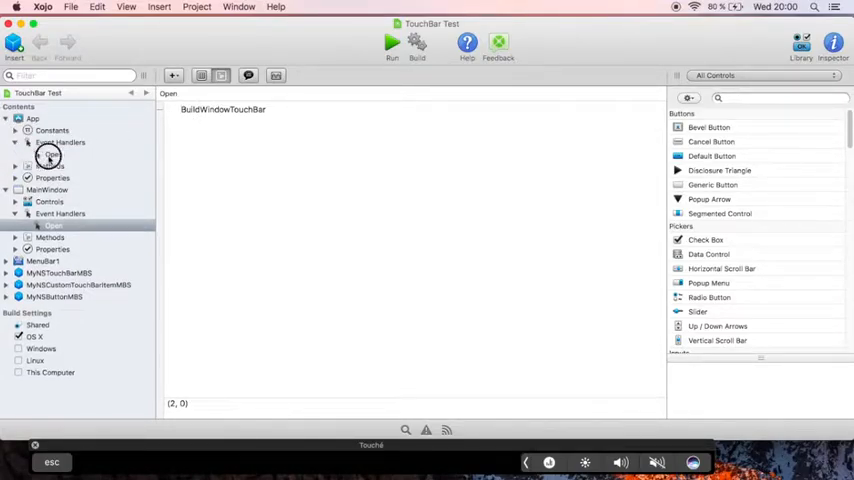
- Show the App's Open event and inspect its MsgBox and BuildAppTouchBar calls
{"action": "left_click", "coordinate": [49, 156]}
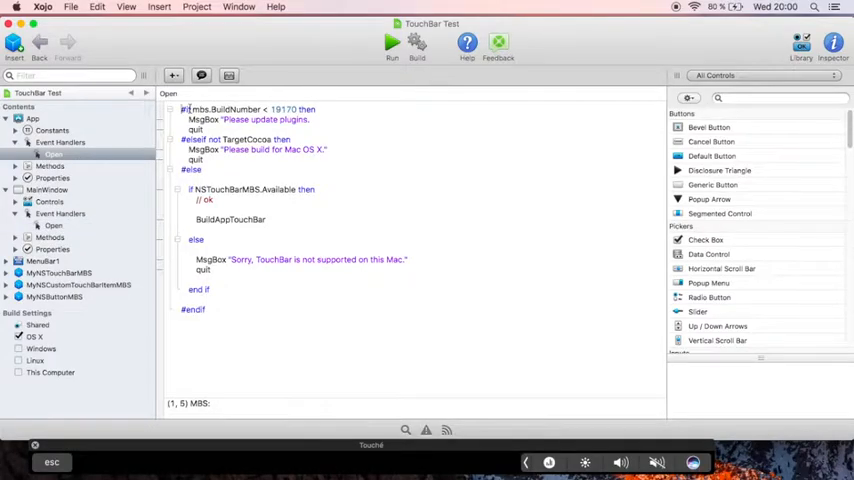
{"action": "left_click", "coordinate": [230, 119]}
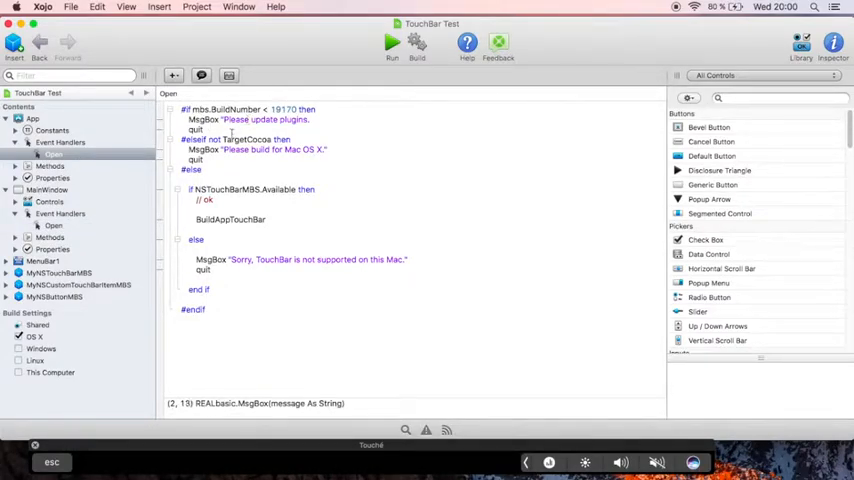
{"action": "left_click", "coordinate": [230, 219]}
{"action": "double_click", "coordinate": [230, 219]}
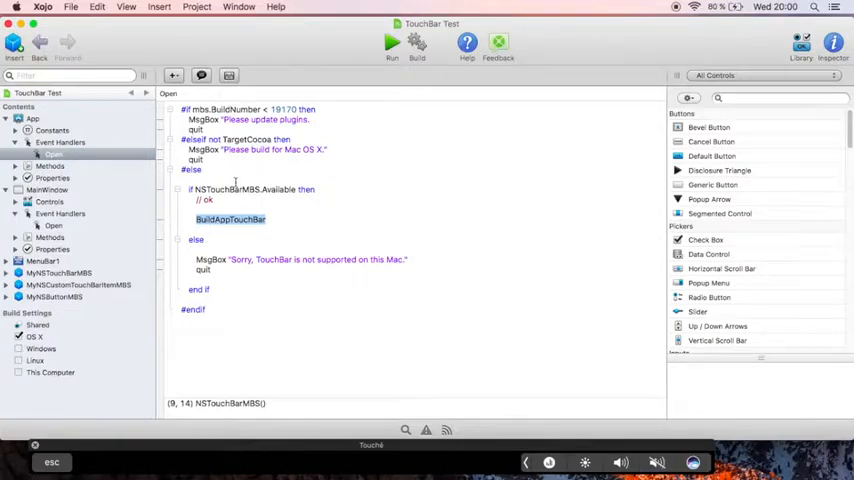
- Show the App's BuildAppTouchBar method source creating the MyNSTouchBarMBS
{"action": "left_click", "coordinate": [19, 166]}
{"action": "left_click", "coordinate": [60, 177]}
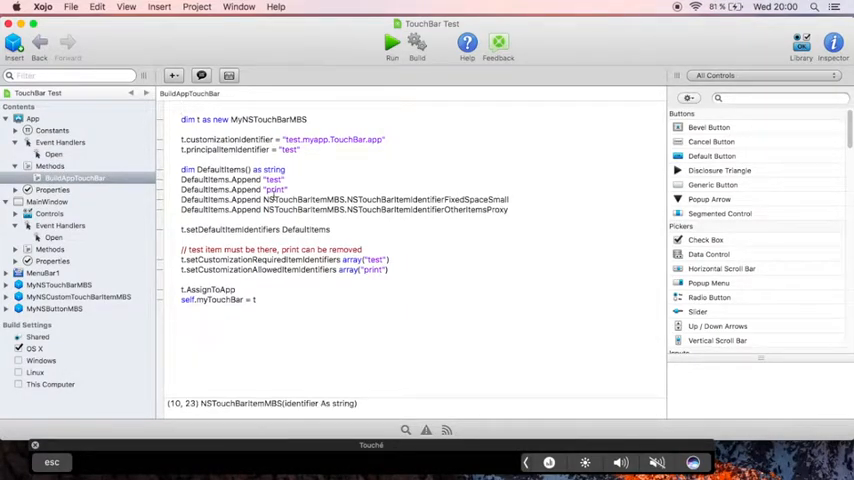
- Review the MyNSTouchBarMBS identifiers and DefaultItems: test, print, FixedSpaceSmall, OtherItemsProxy
{"action": "double_click", "coordinate": [257, 120]}
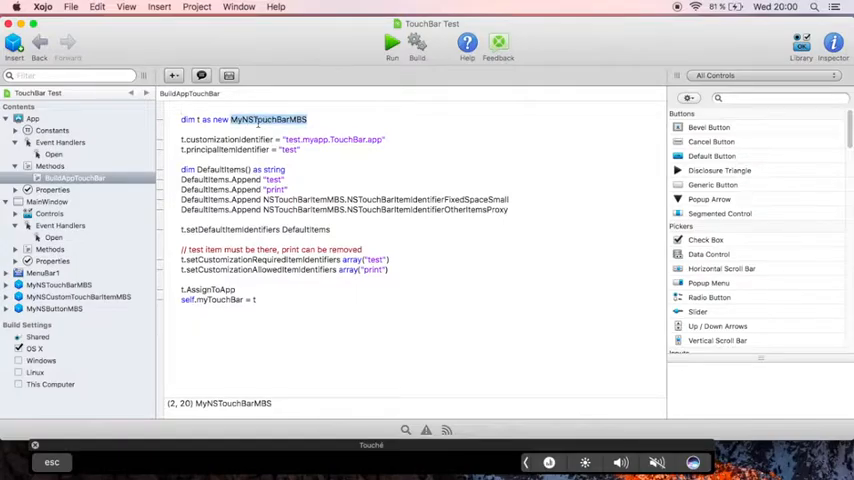
{"action": "double_click", "coordinate": [228, 140]}
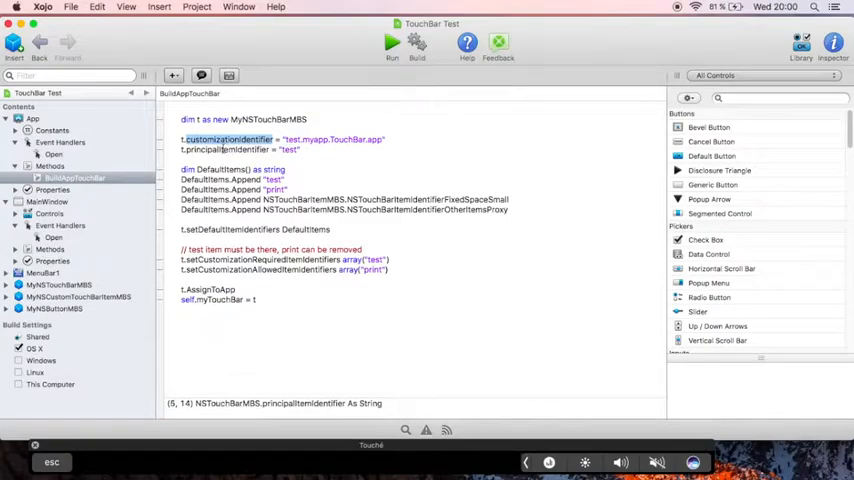
{"action": "double_click", "coordinate": [224, 149]}
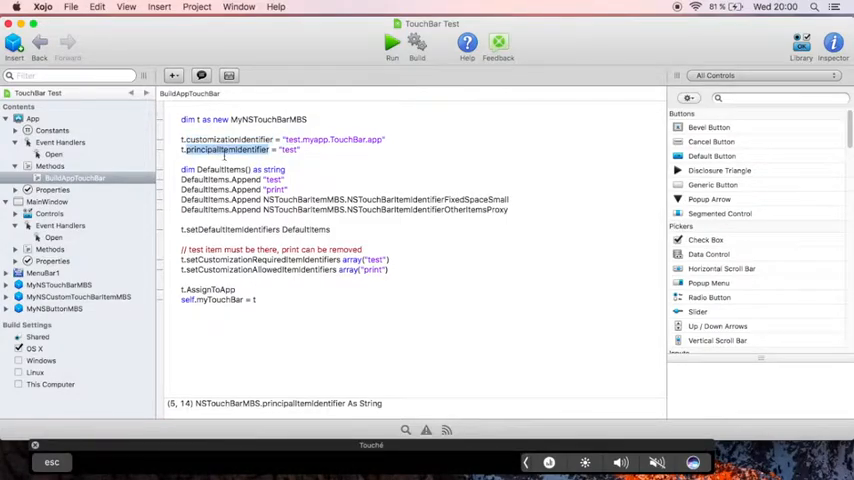
{"action": "double_click", "coordinate": [205, 179]}
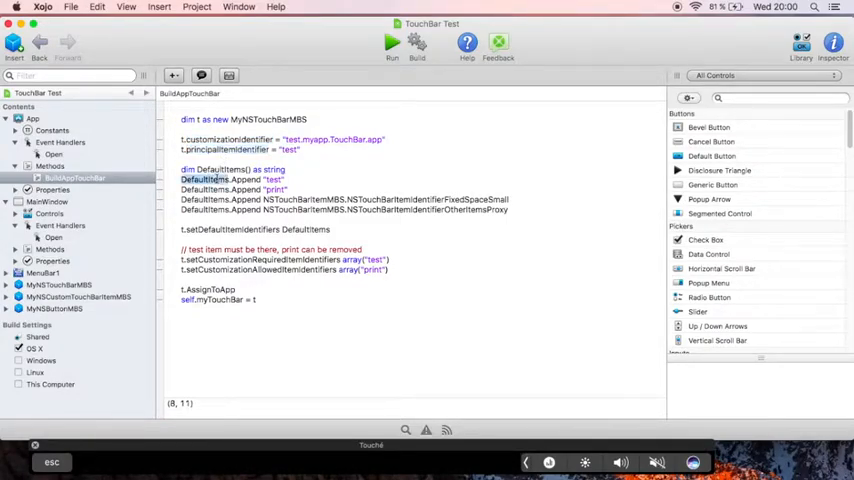
{"action": "double_click", "coordinate": [272, 179]}
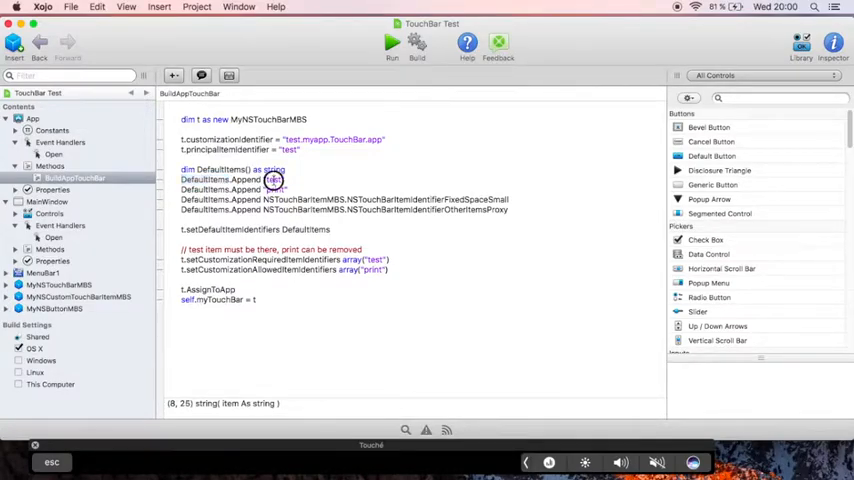
{"action": "double_click", "coordinate": [275, 189]}
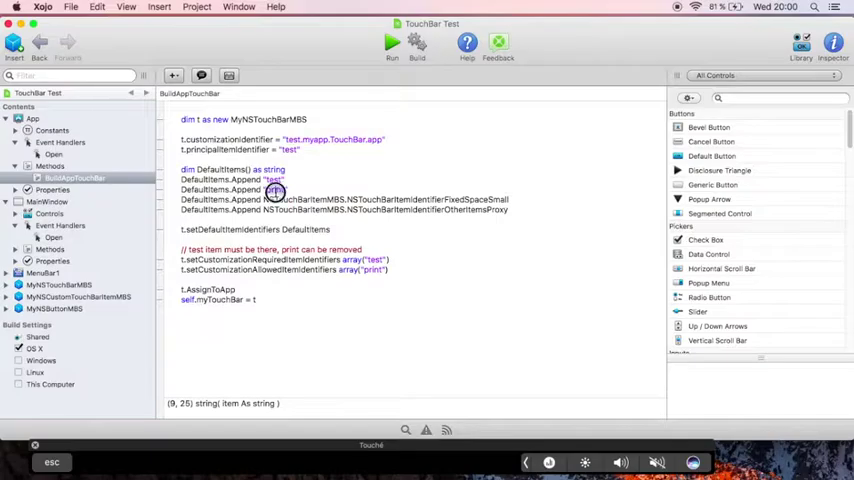
{"action": "double_click", "coordinate": [390, 199]}
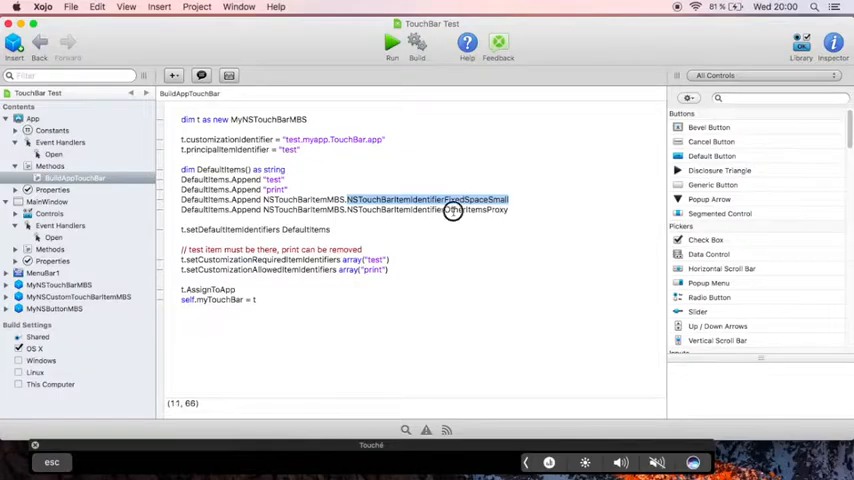
{"action": "double_click", "coordinate": [452, 209]}
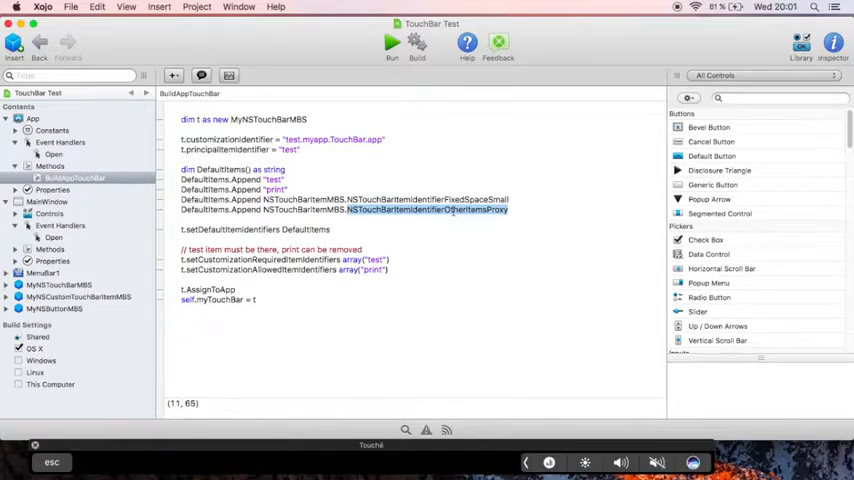
- Review the setDefault/Required/Allowed item identifier calls and the final myTouchBar assignment
{"action": "left_click", "coordinate": [254, 230]}
{"action": "double_click", "coordinate": [254, 230]}
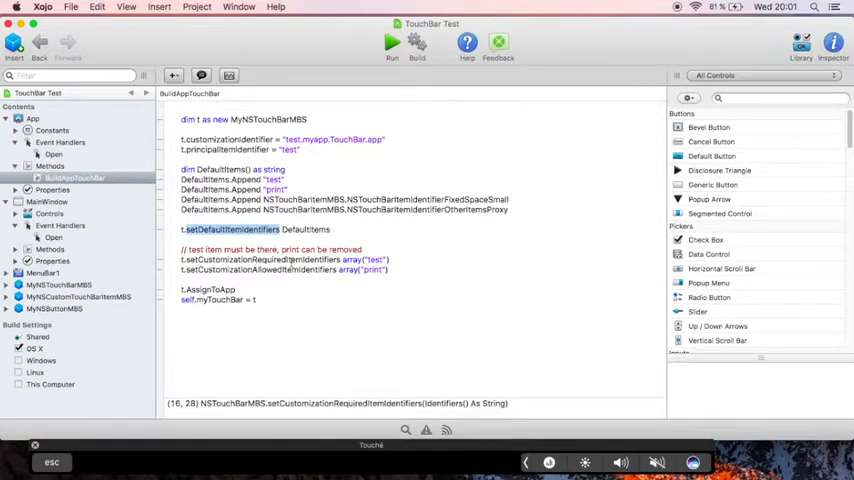
{"action": "double_click", "coordinate": [295, 260]}
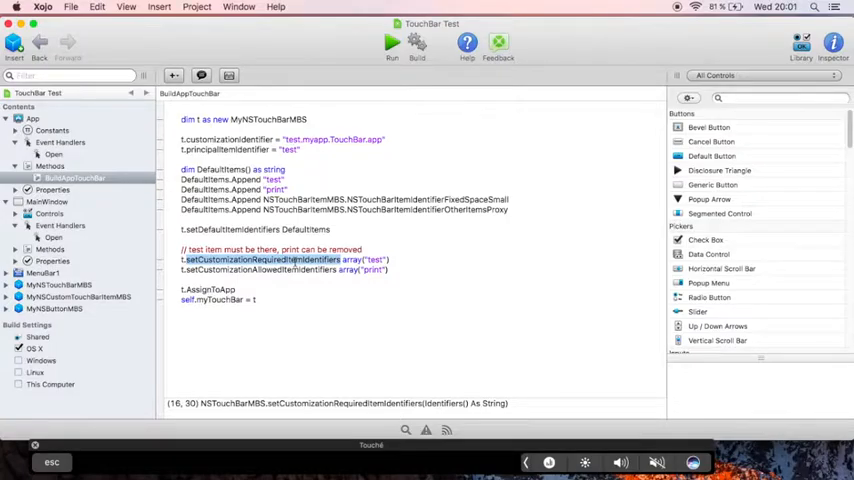
{"action": "double_click", "coordinate": [290, 270]}
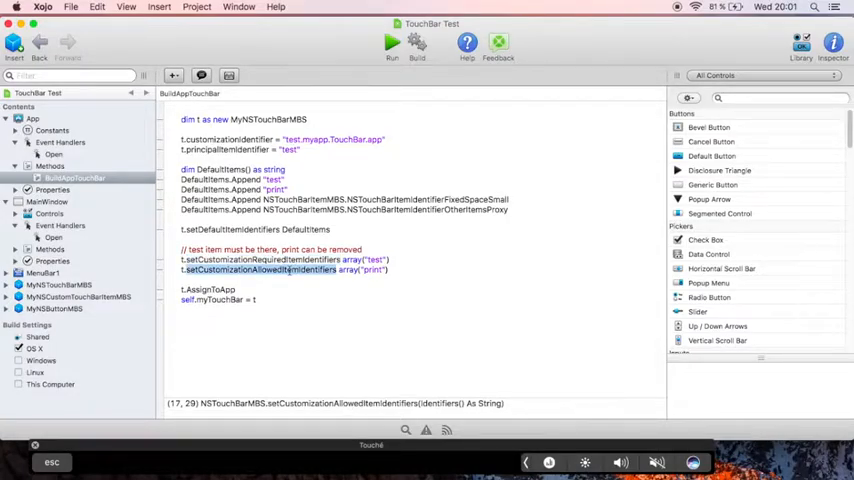
{"action": "left_click", "coordinate": [378, 261]}
{"action": "double_click", "coordinate": [378, 261]}
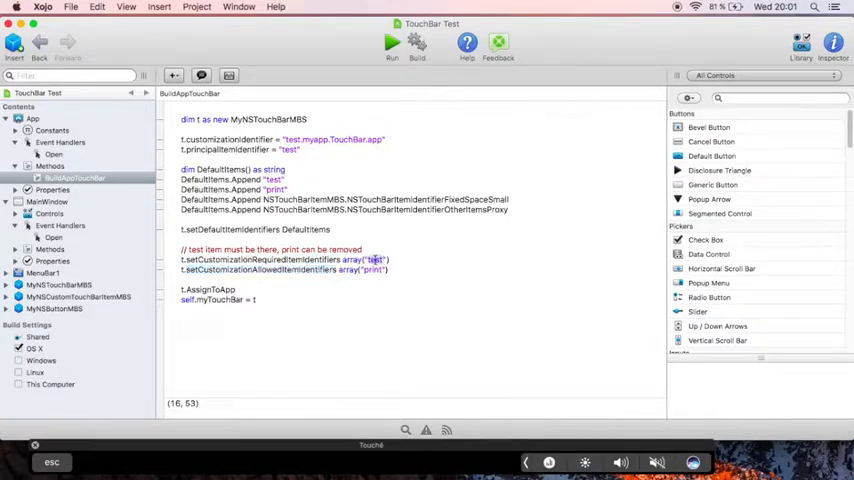
{"action": "left_click", "coordinate": [372, 270]}
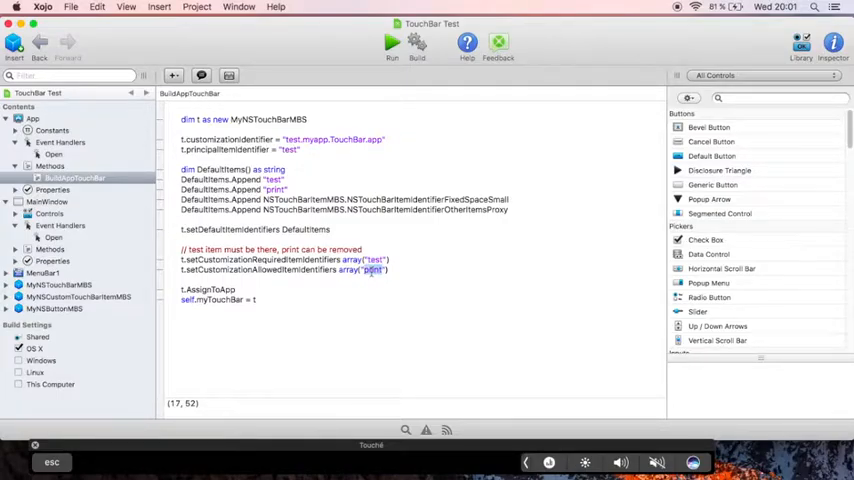
{"action": "double_click", "coordinate": [371, 271]}
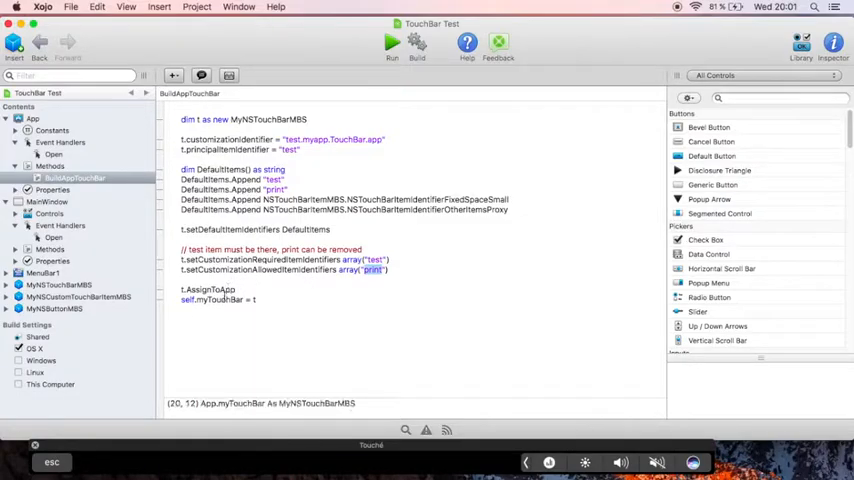
{"action": "double_click", "coordinate": [224, 299]}
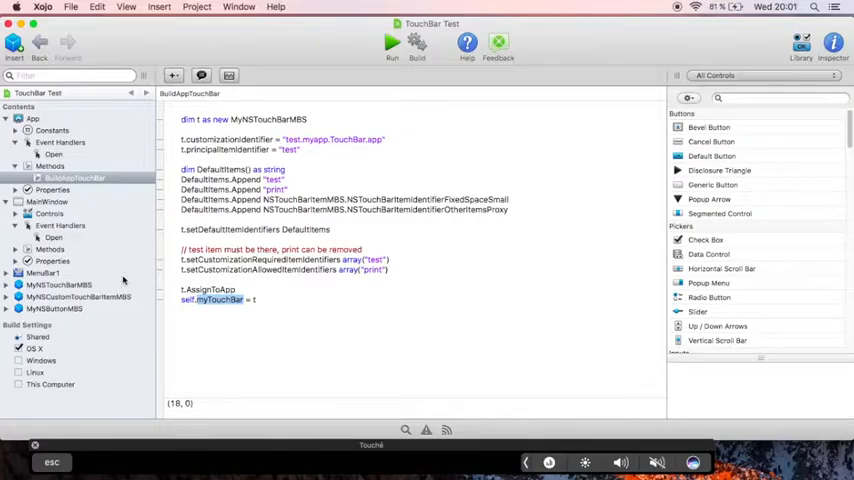
- Show MainWindow's Open event handler calling BuildWindowTouchBar
{"action": "left_click", "coordinate": [55, 238]}
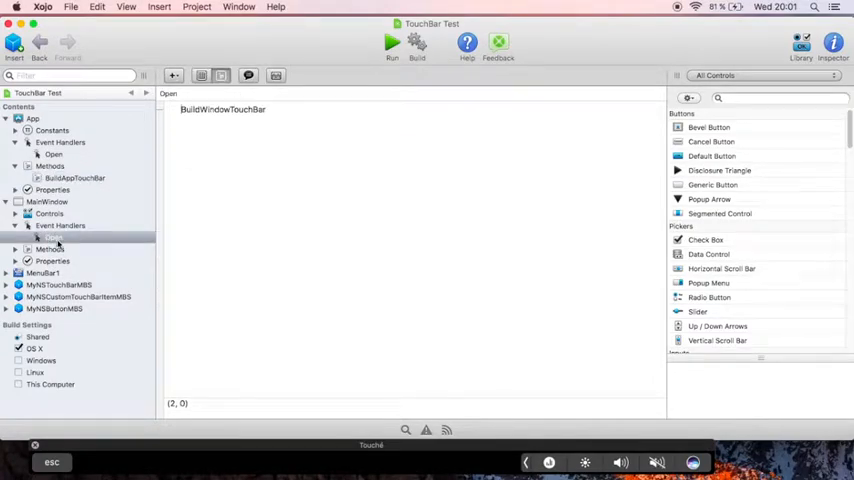
- Show BuildWindowTouchBar and review its myapp identifier, TestWindow item and AssignToWindow call
{"action": "left_click", "coordinate": [28, 249]}
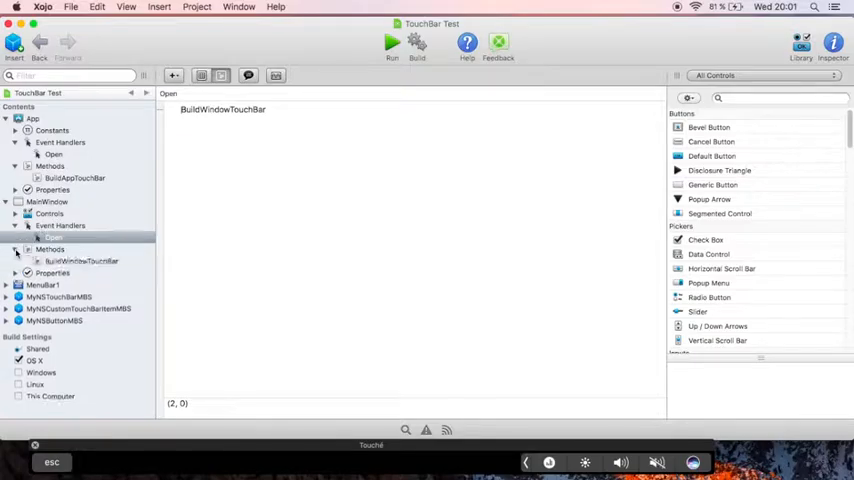
{"action": "left_click", "coordinate": [58, 261]}
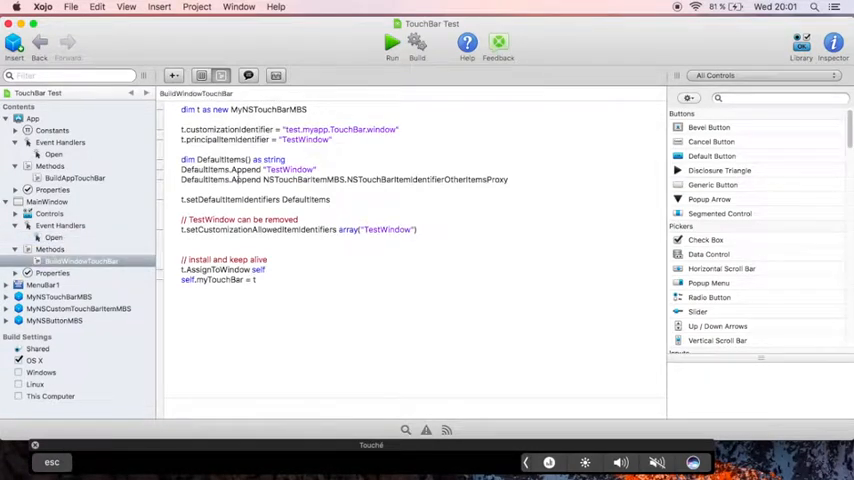
{"action": "left_click", "coordinate": [254, 110]}
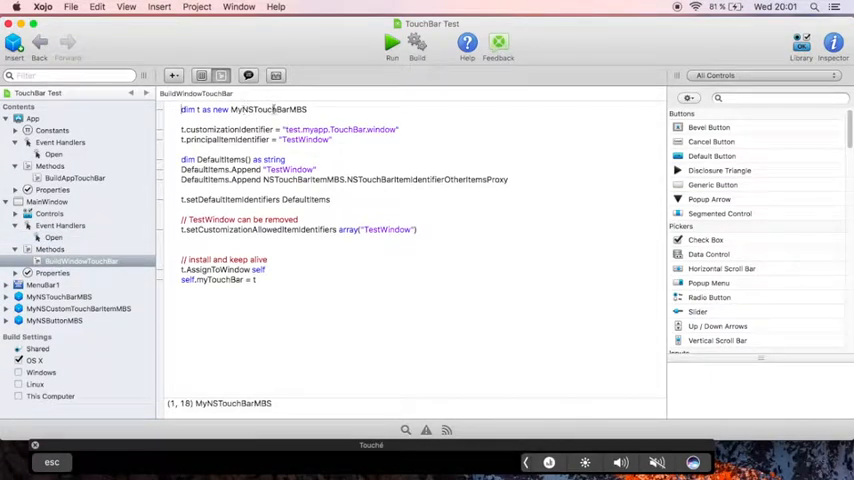
{"action": "double_click", "coordinate": [313, 129]}
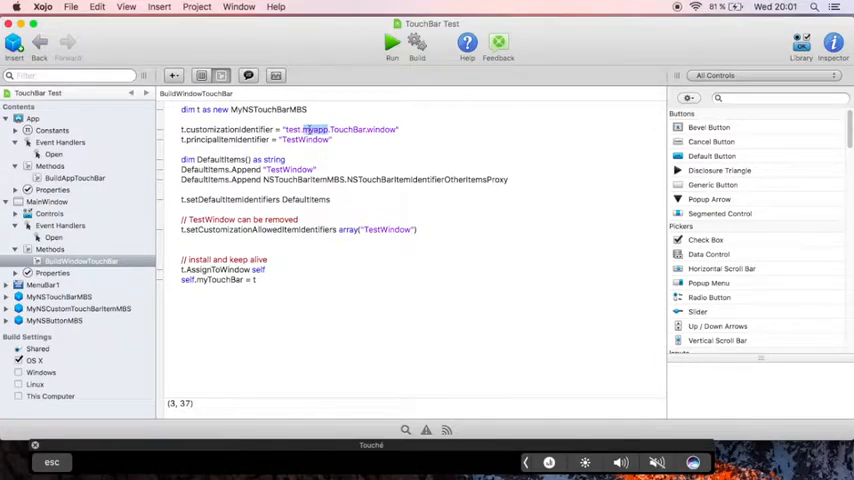
{"action": "double_click", "coordinate": [288, 169]}
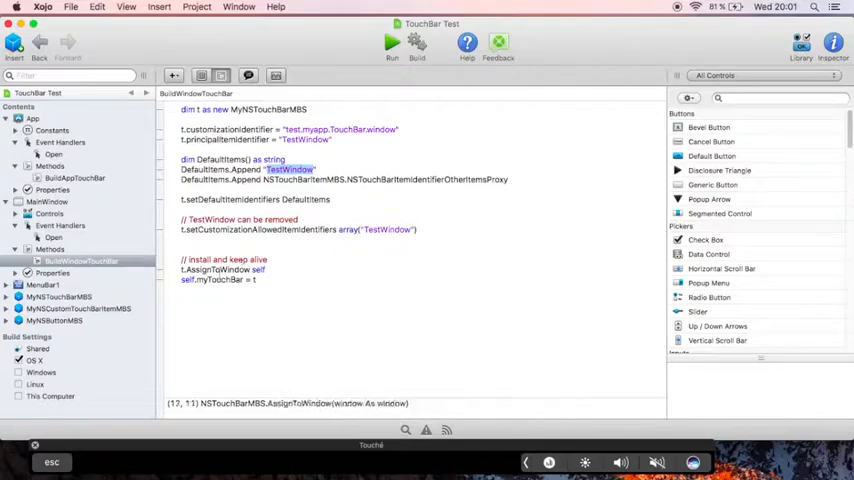
{"action": "double_click", "coordinate": [218, 279]}
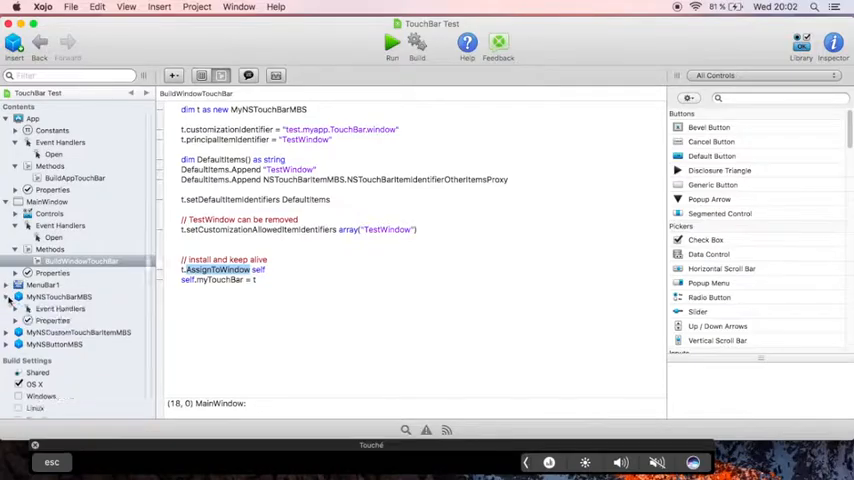
- List MyNSTouchBarMBS's event handlers Hidden, makeItemForIdentifier and Shown
{"action": "left_click", "coordinate": [8, 297]}
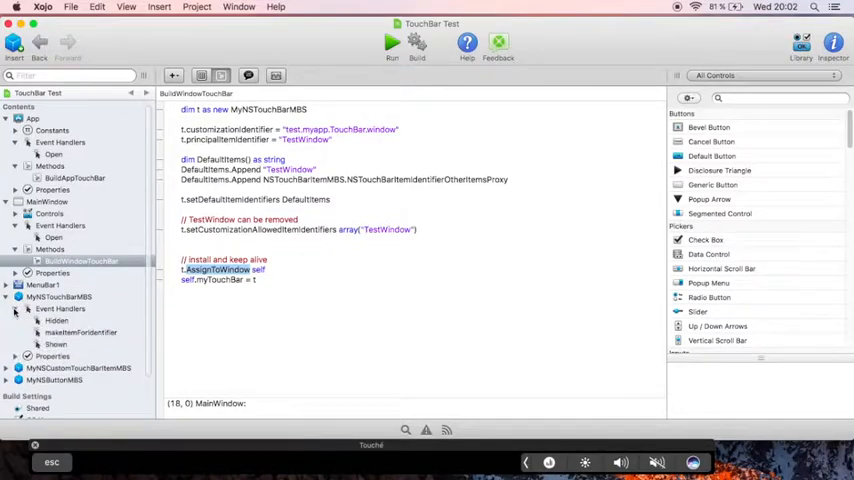
- Show makeItemForIdentifier and review its MyNSButtonMBS, MyNSCustomTouchBarItemMBS and Items append lines
{"action": "left_click", "coordinate": [83, 334]}
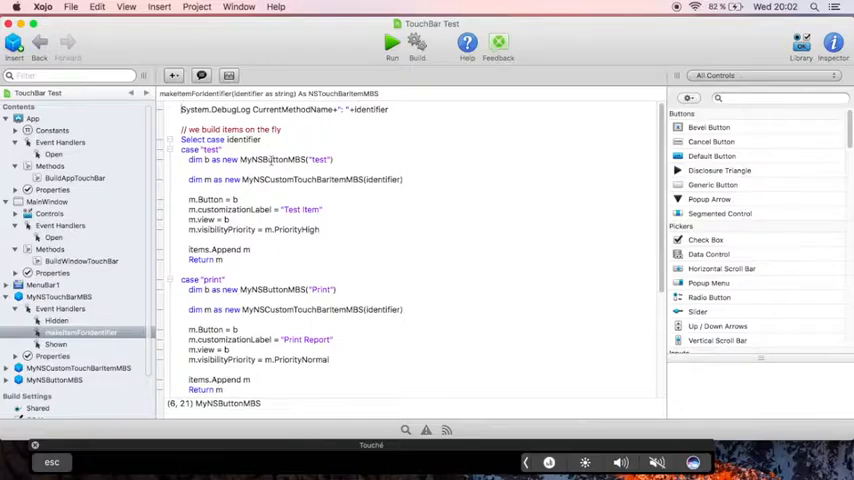
{"action": "double_click", "coordinate": [270, 159]}
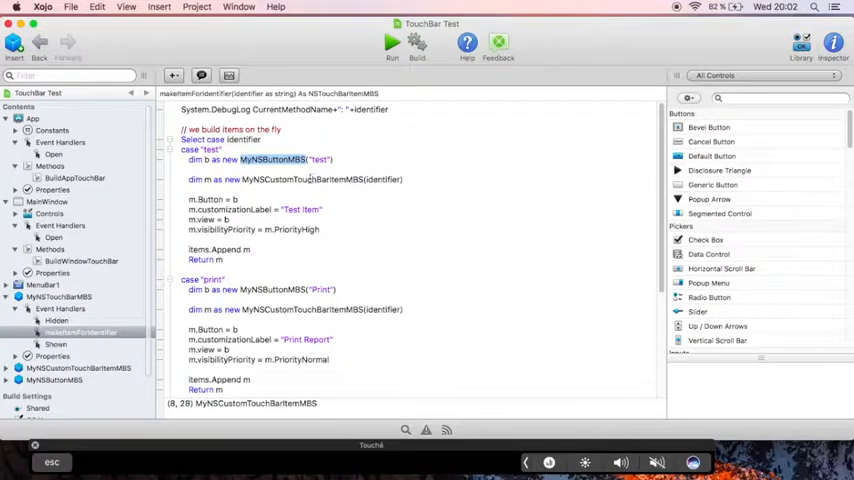
{"action": "double_click", "coordinate": [305, 179]}
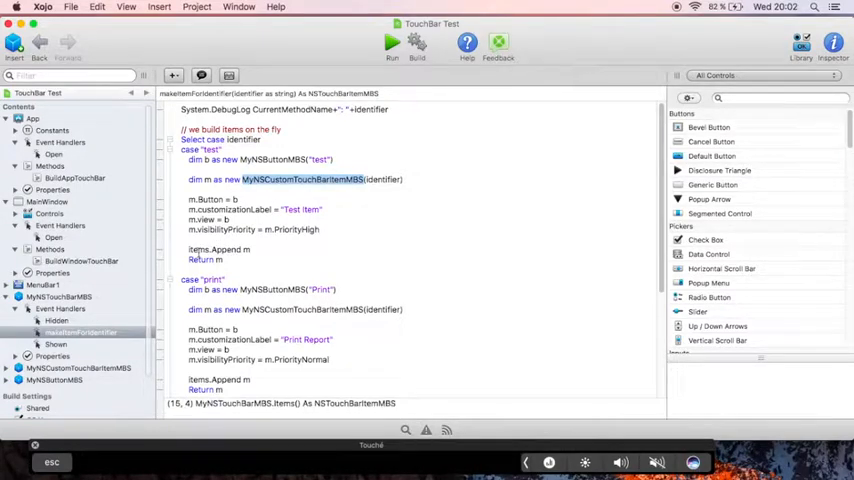
{"action": "double_click", "coordinate": [198, 249]}
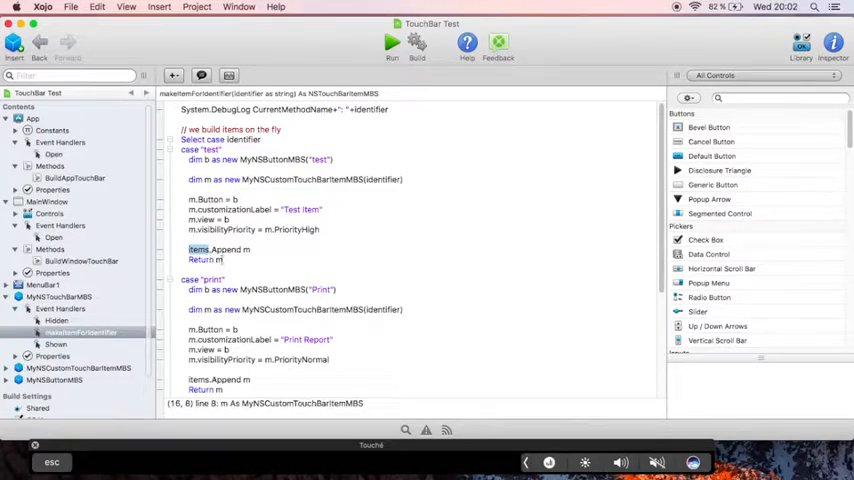
{"action": "scroll", "coordinate": [236, 262], "scroll_direction": "down", "scroll_amount": 4}
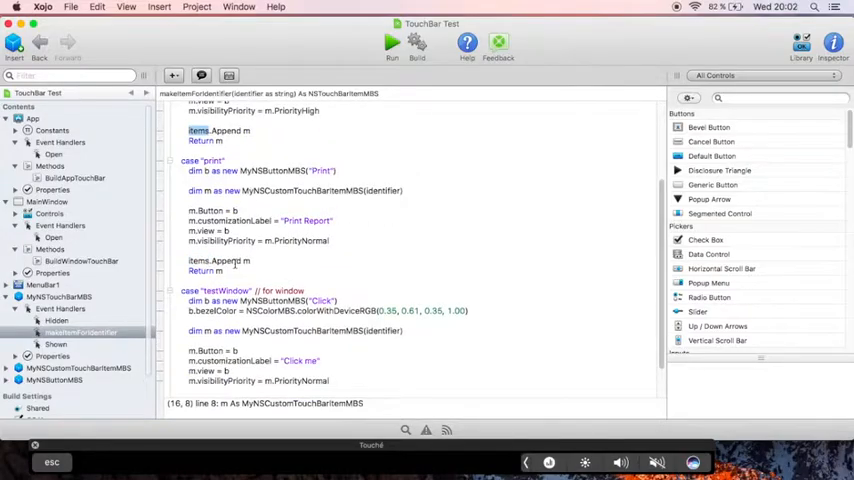
{"action": "scroll", "coordinate": [270, 266], "scroll_direction": "down", "scroll_amount": 2}
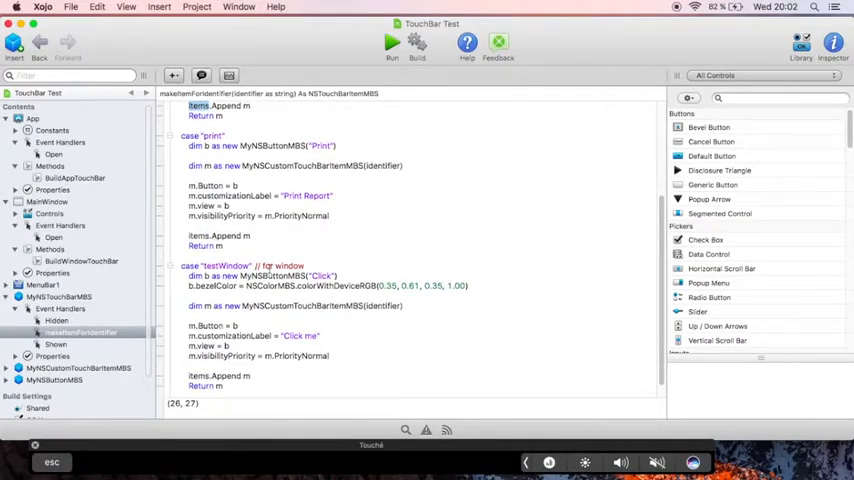
{"action": "scroll", "coordinate": [270, 266], "scroll_direction": "down", "scroll_amount": 1}
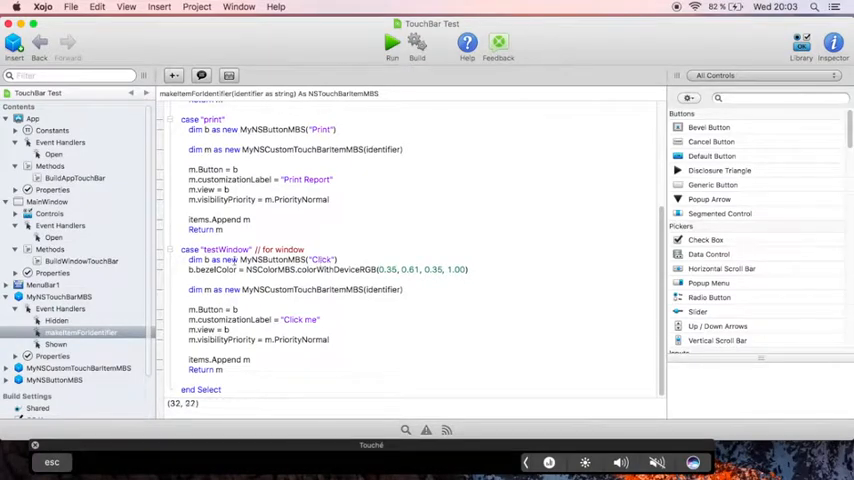
{"action": "double_click", "coordinate": [216, 269]}
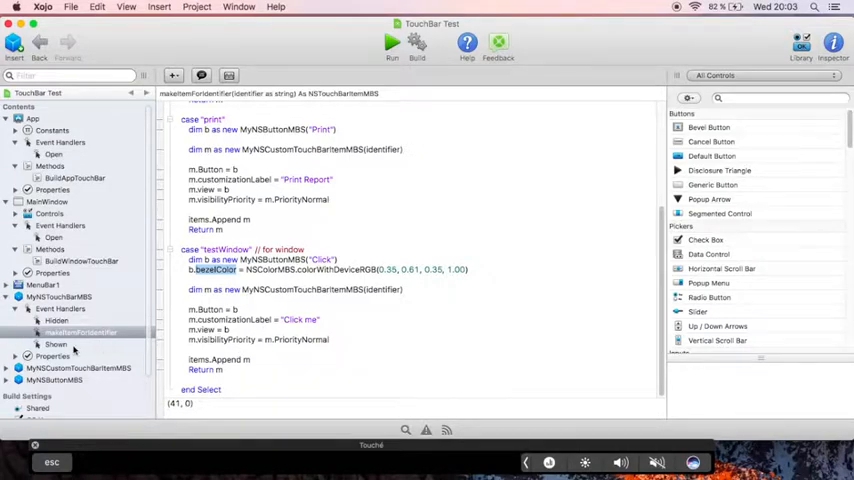
{"action": "scroll", "coordinate": [50, 235], "scroll_direction": "down", "scroll_amount": 2}
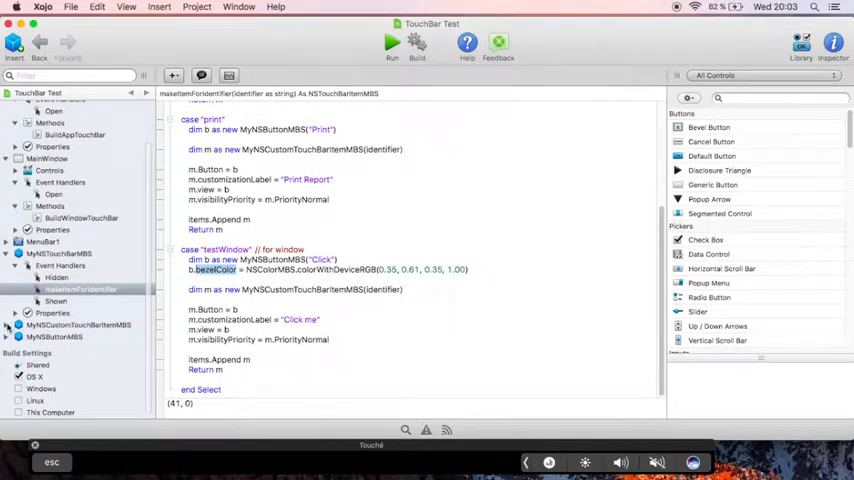
- Expand MyNSCustomTouchBarItemMBS and MyNSButtonMBS and show the button's Action event MsgBox code
{"action": "left_click", "coordinate": [18, 325]}
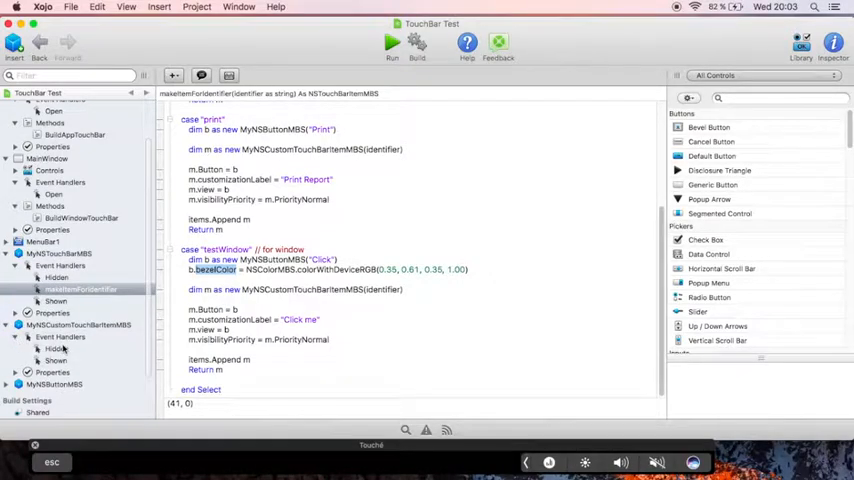
{"action": "left_click", "coordinate": [17, 337]}
{"action": "scroll", "coordinate": [60, 340], "scroll_direction": "down", "scroll_amount": 2}
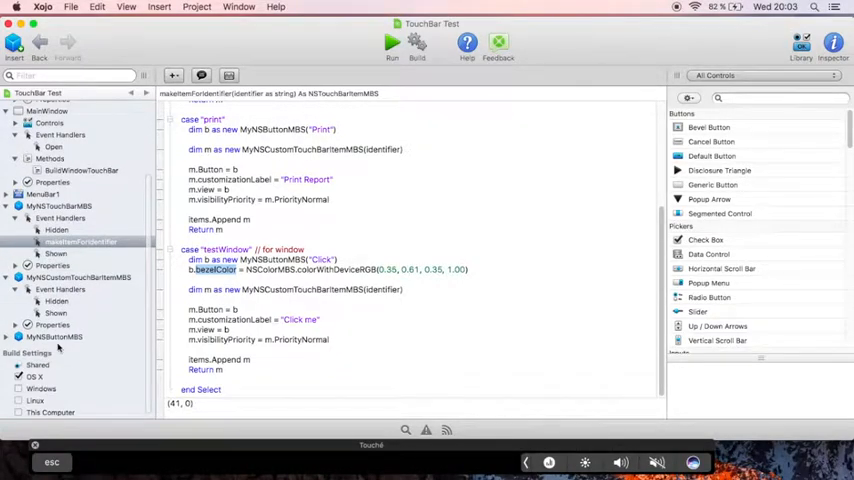
{"action": "left_click", "coordinate": [17, 337]}
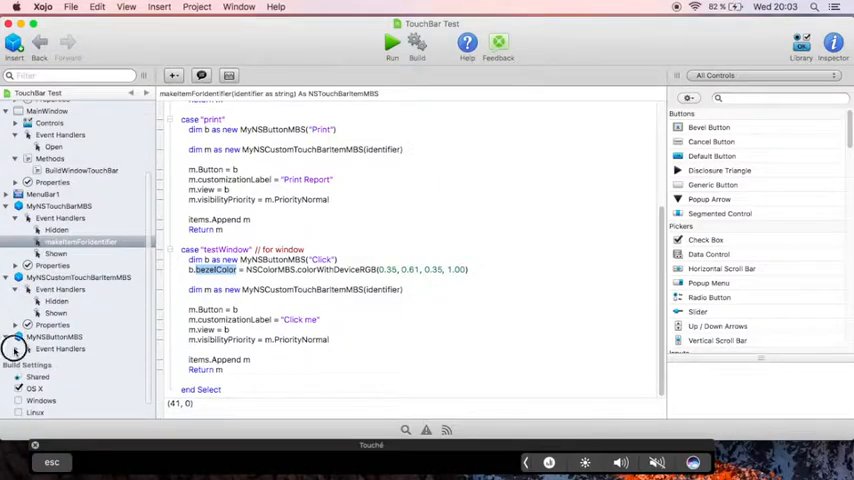
{"action": "left_click", "coordinate": [27, 349]}
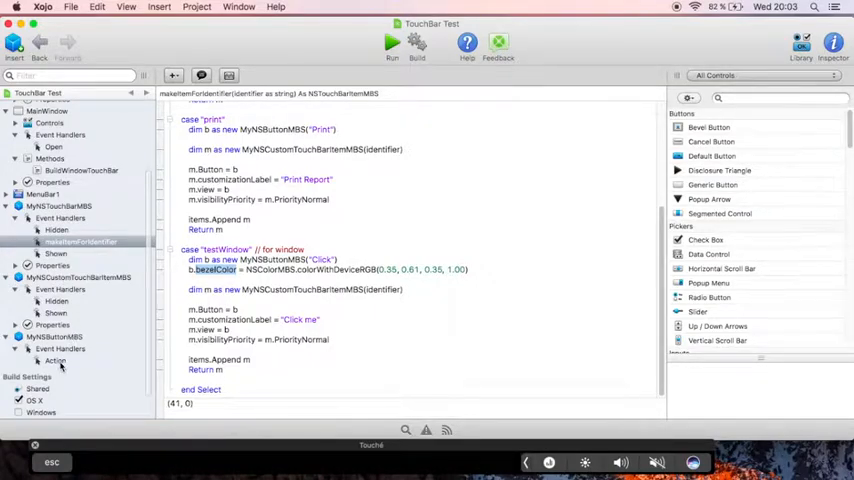
{"action": "left_click", "coordinate": [60, 363]}
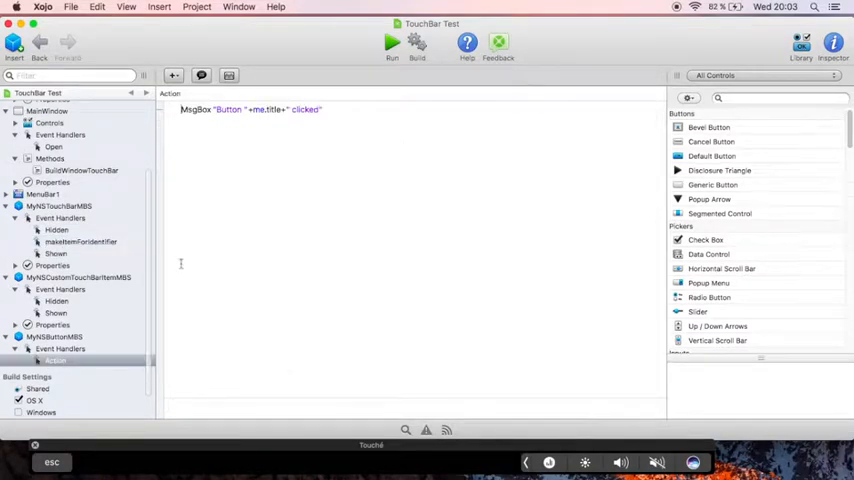